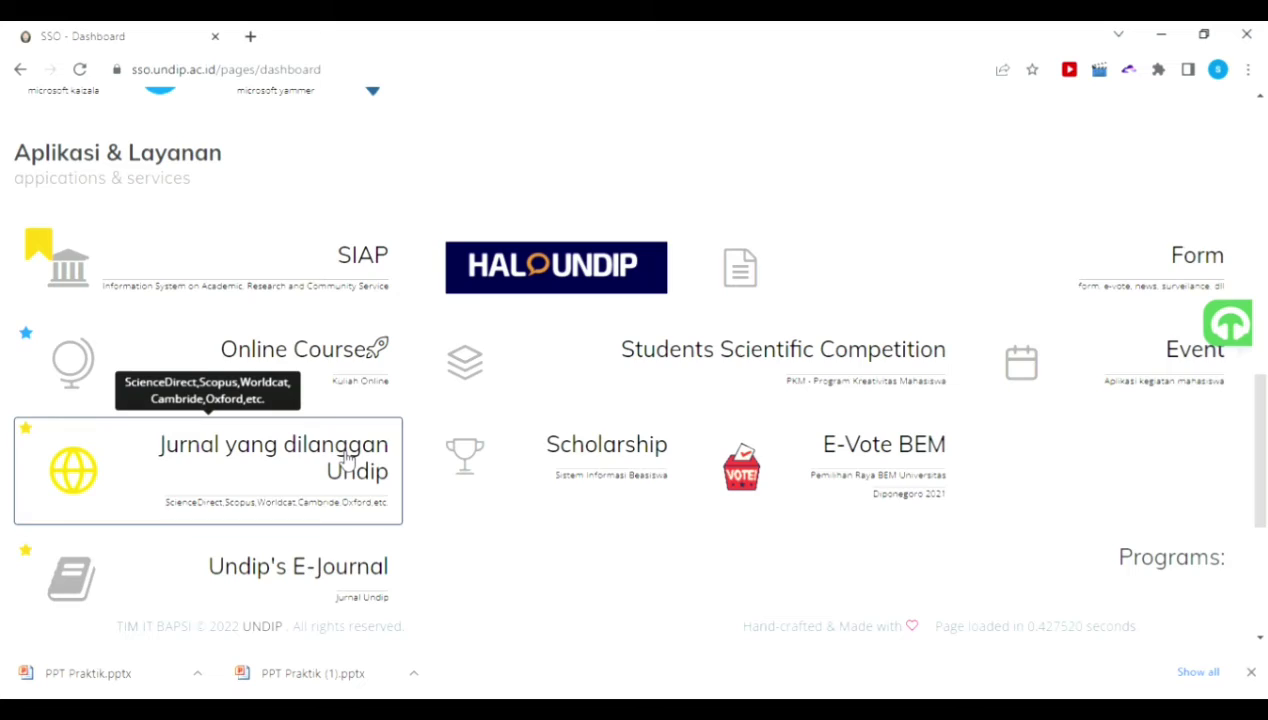
Open the Ebsco: Academic Search Ultimate database from the university's subscribed journals and switch it to Basic Search.
click(345, 458)
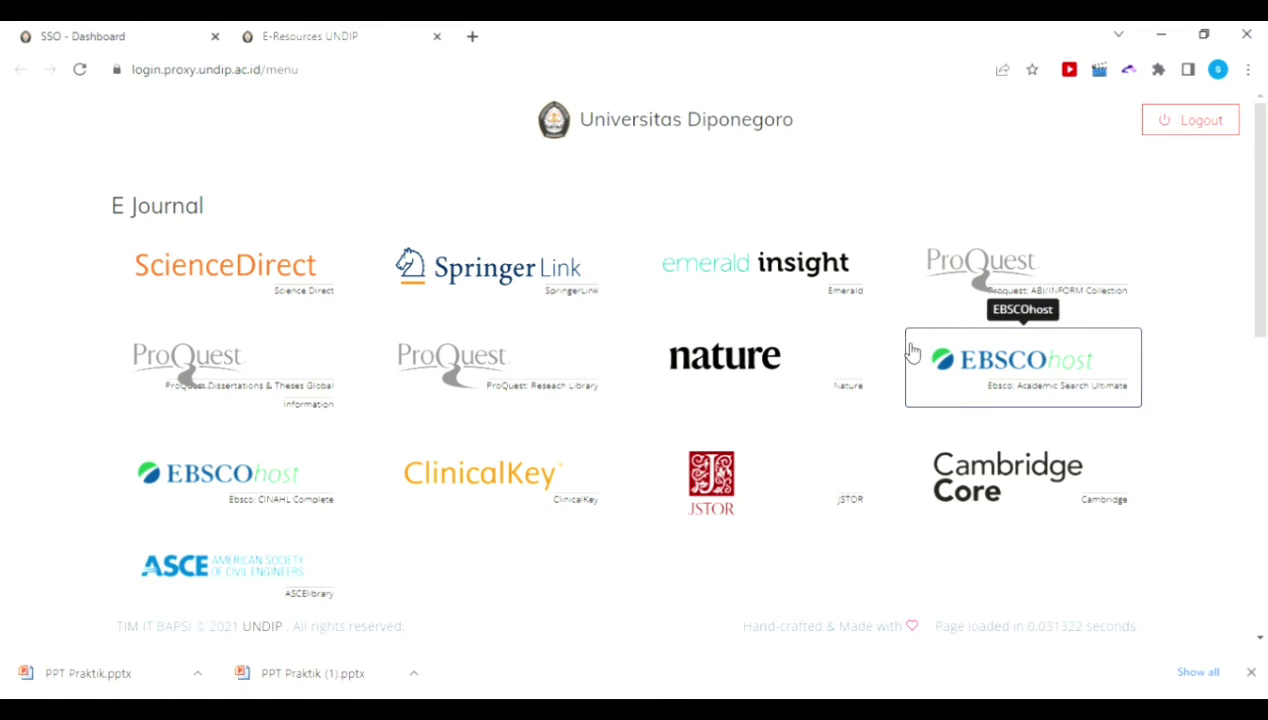
click(1008, 370)
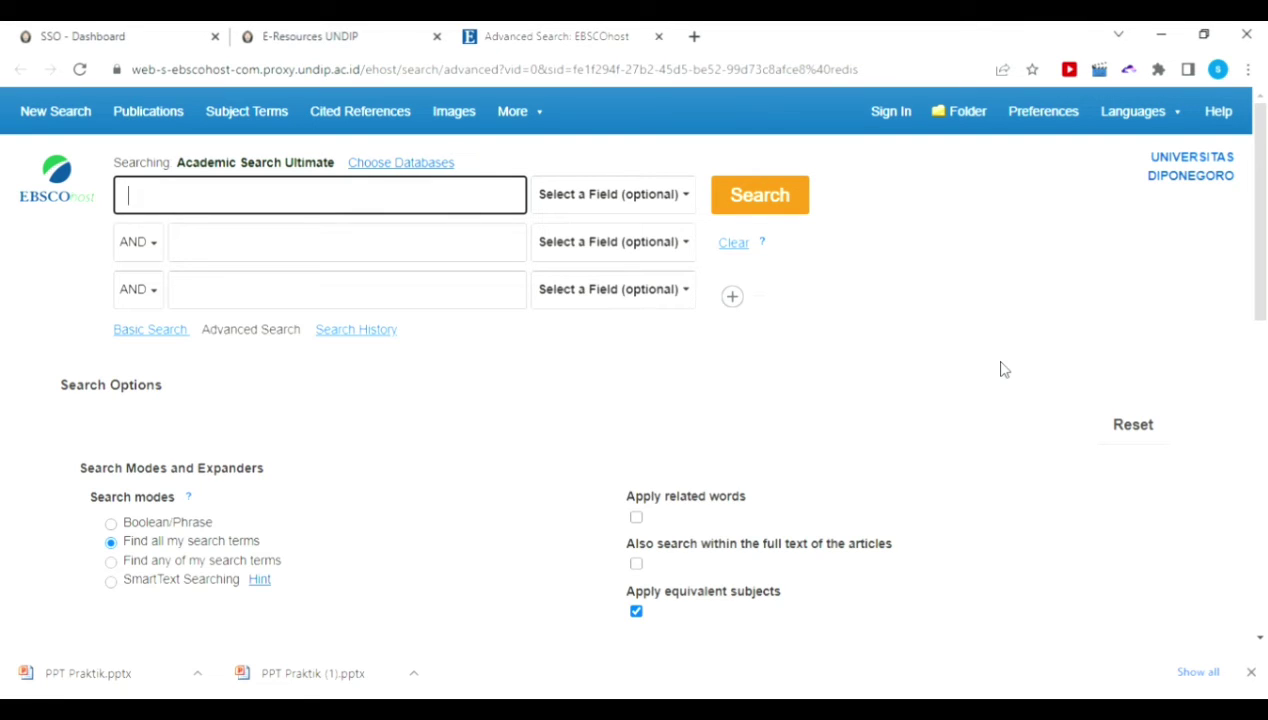
click(177, 338)
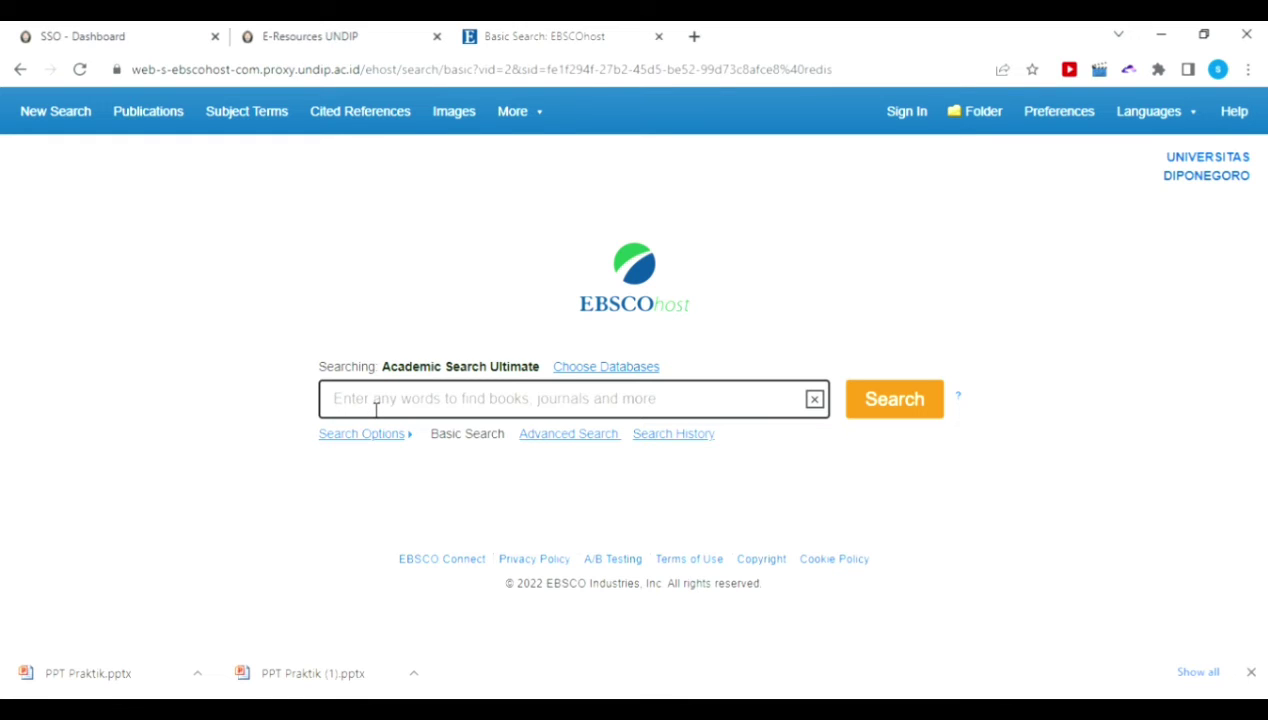
Search Academic Search Ultimate for "information seeking behavior" using the suggested term.
text(int)
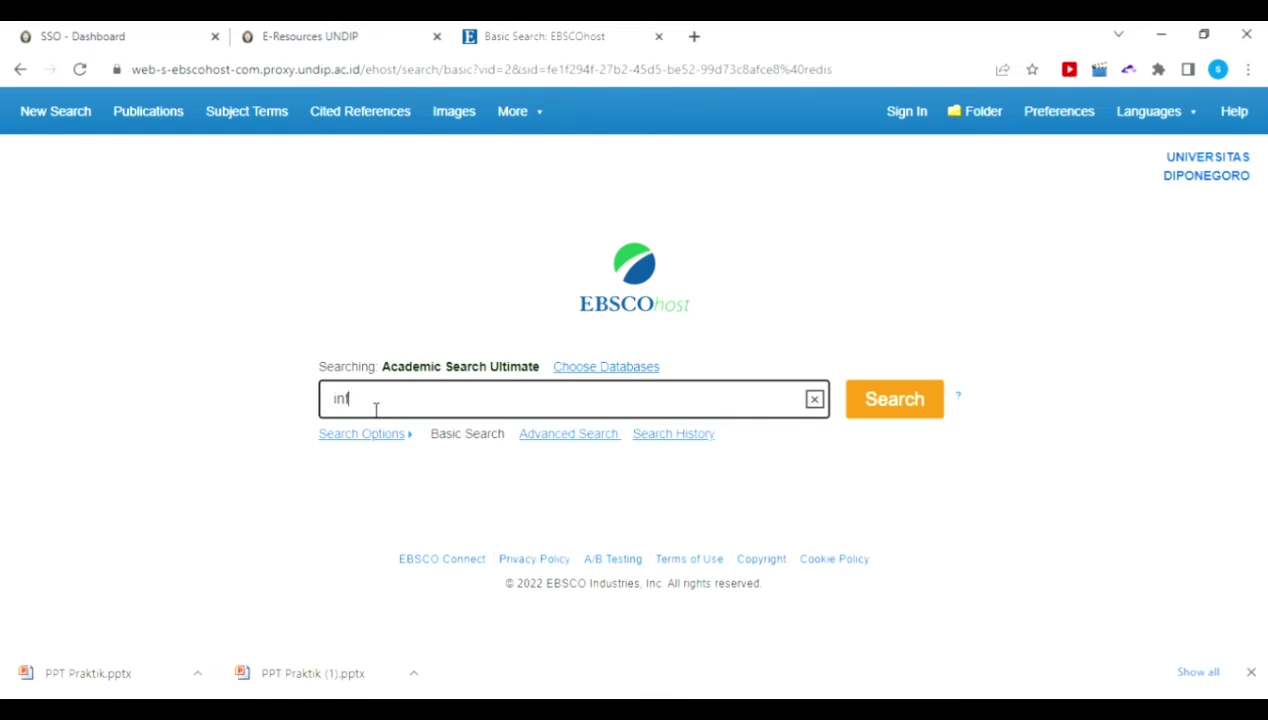
text(orma)
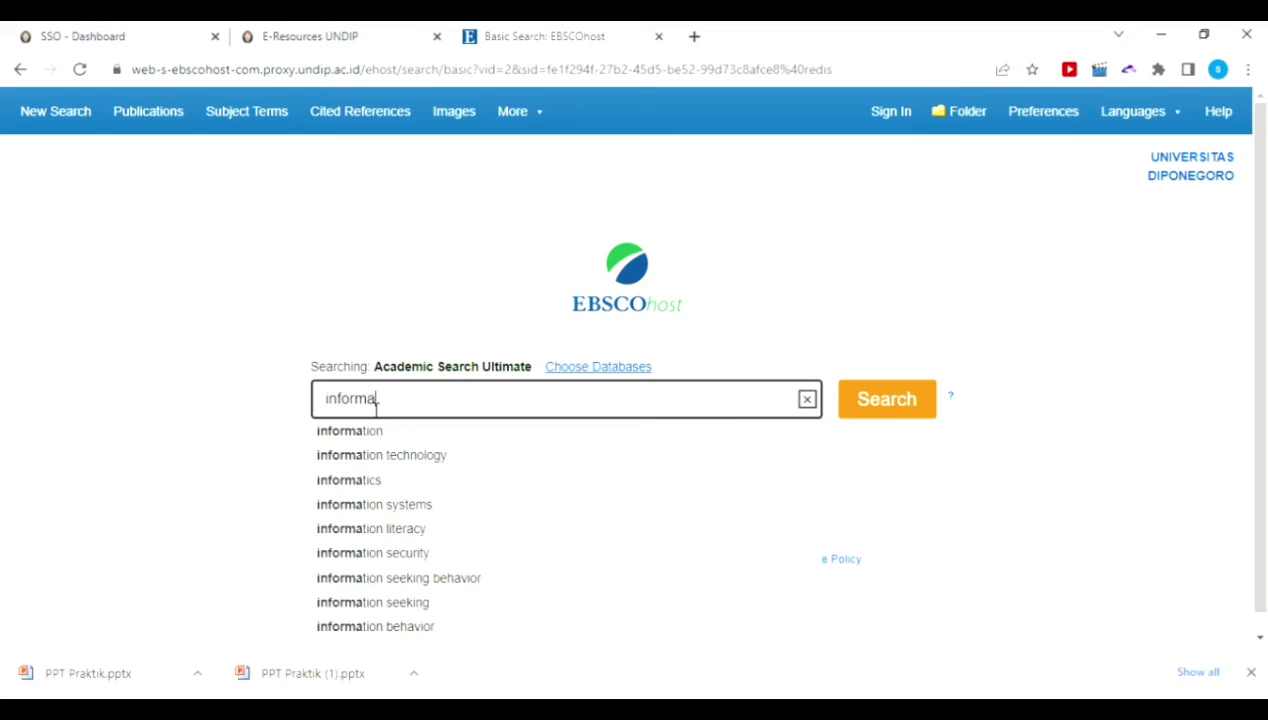
text(tion )
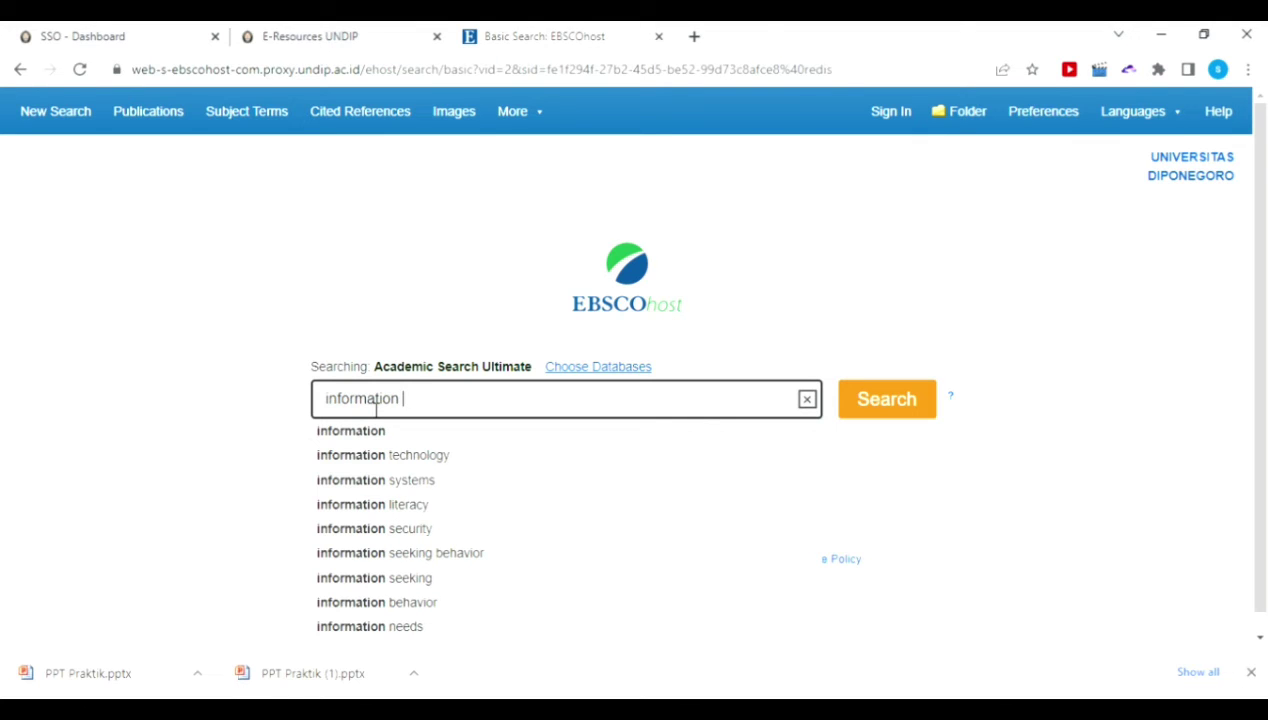
text(seeki)
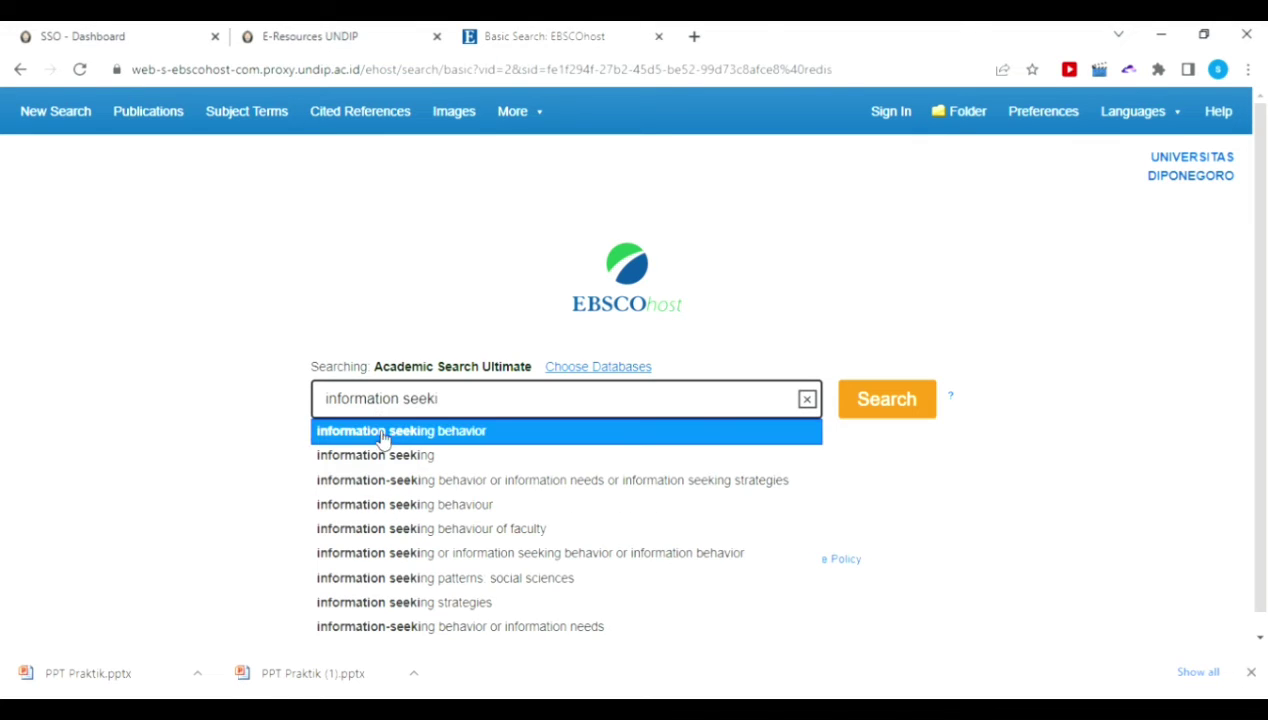
click(391, 431)
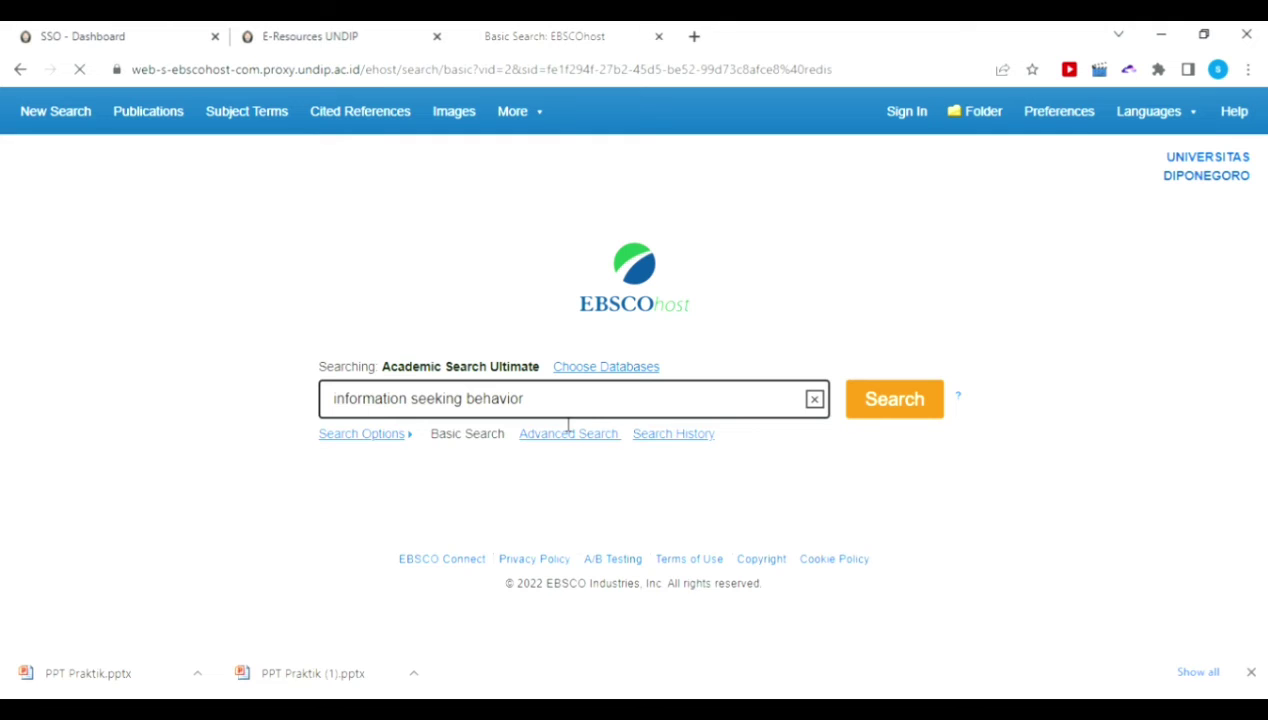
click(862, 413)
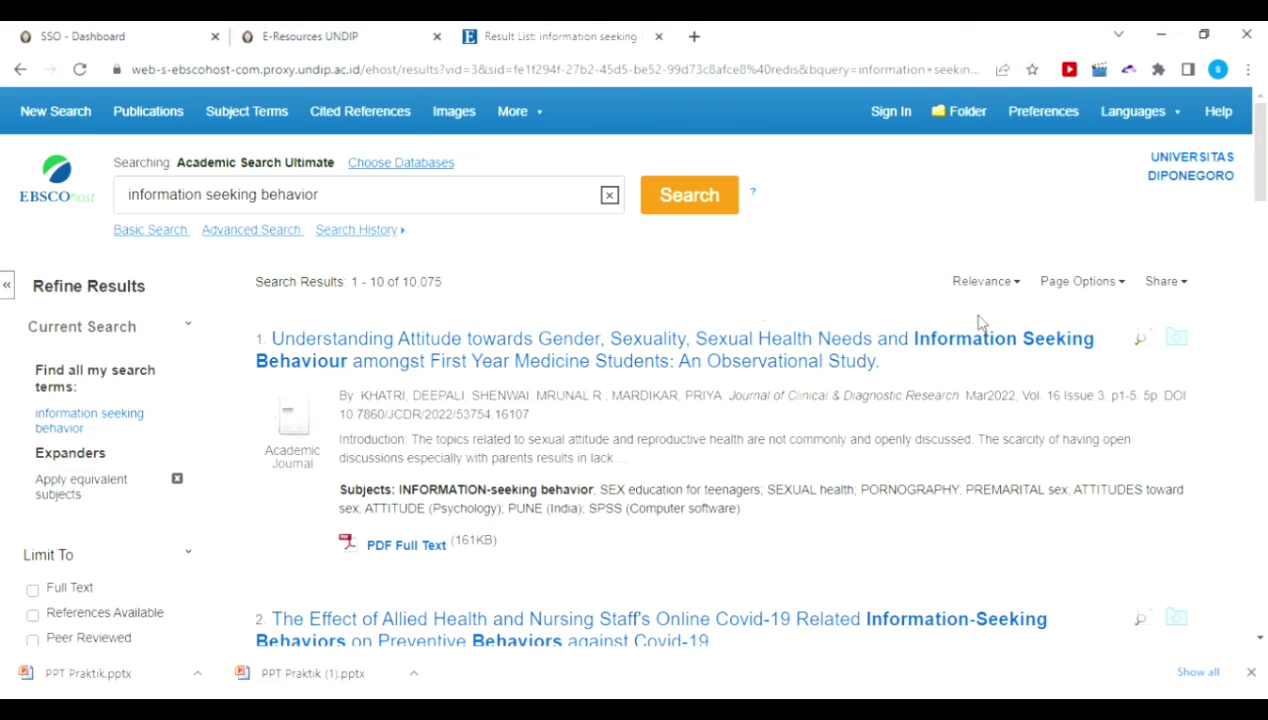
Limit the results for information seeking behavior to the Academic Journals source type.
drag(1258, 187, 1260, 288)
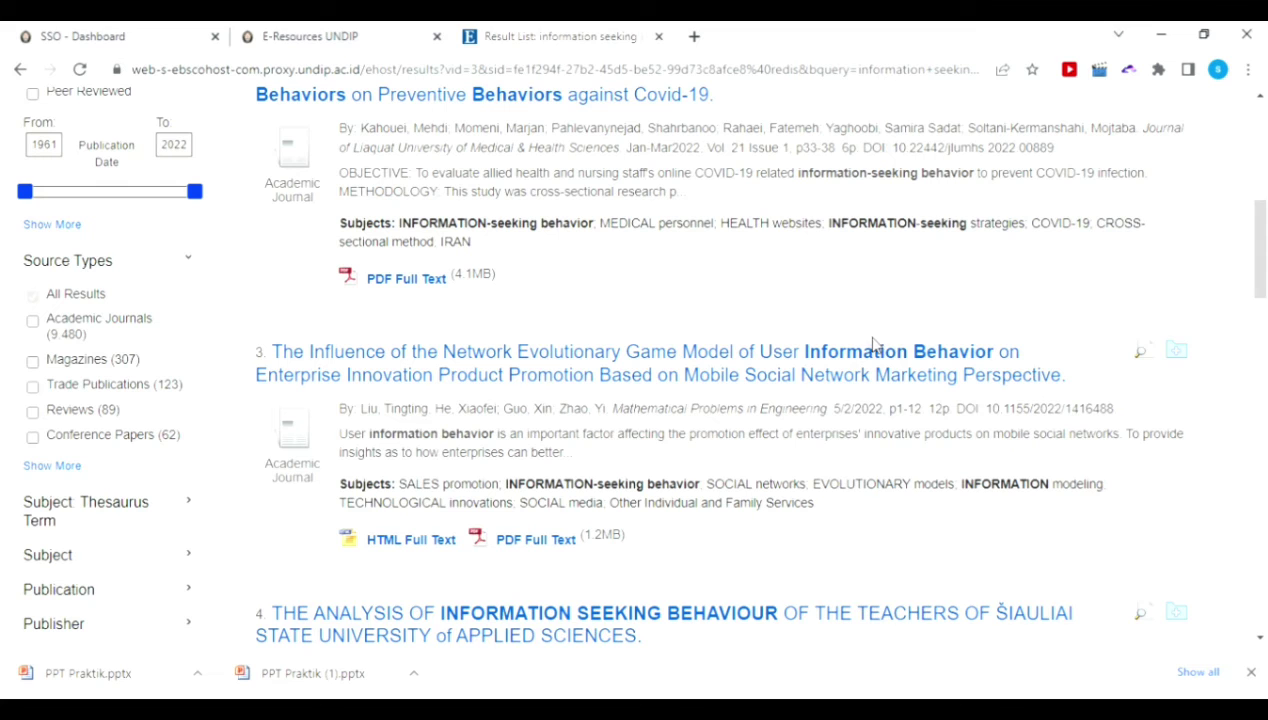
click(33, 322)
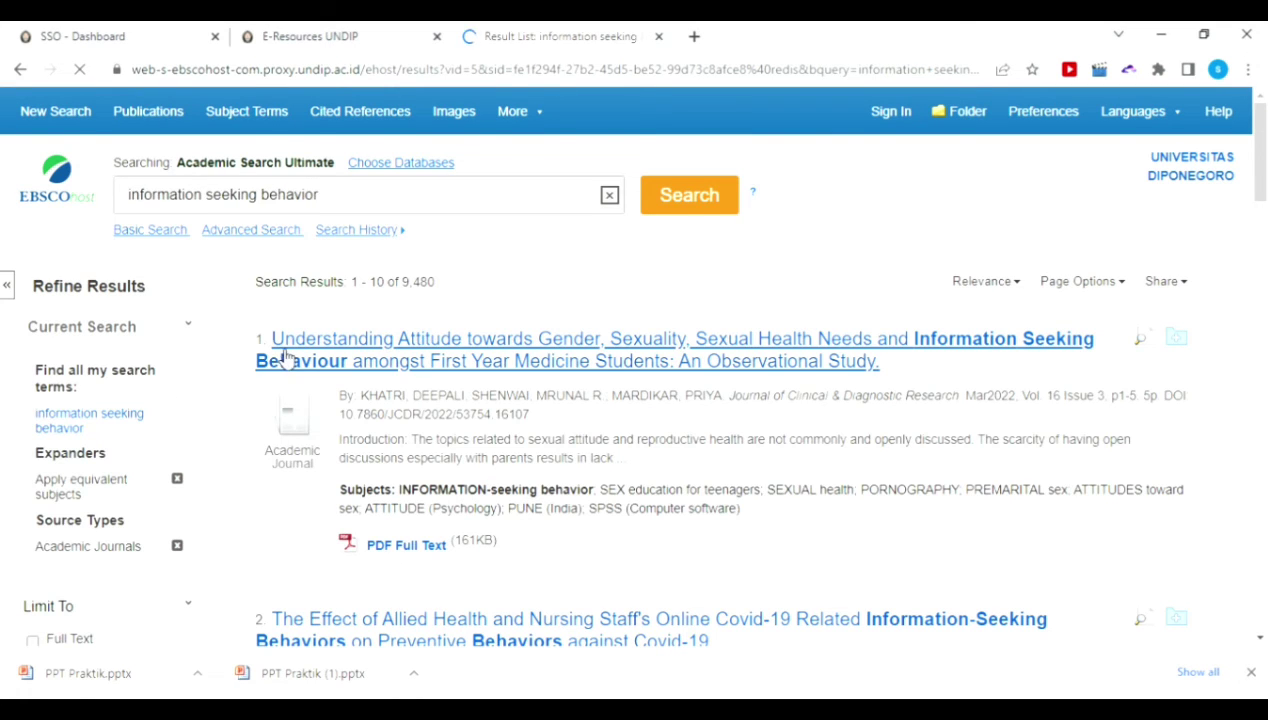
scroll(283, 359, down, 5)
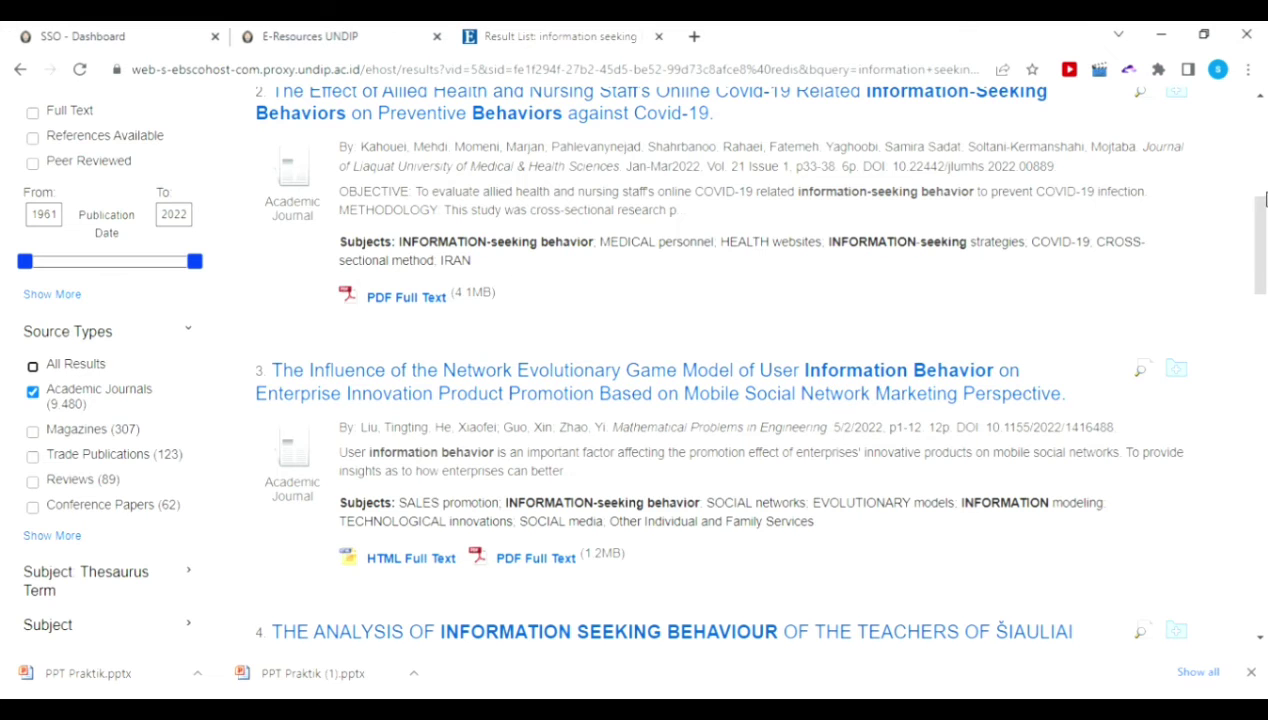
Switch to Advanced Search and restrict the term "information seeking behavior" to SU Subject Terms.
drag(1260, 215, 1263, 137)
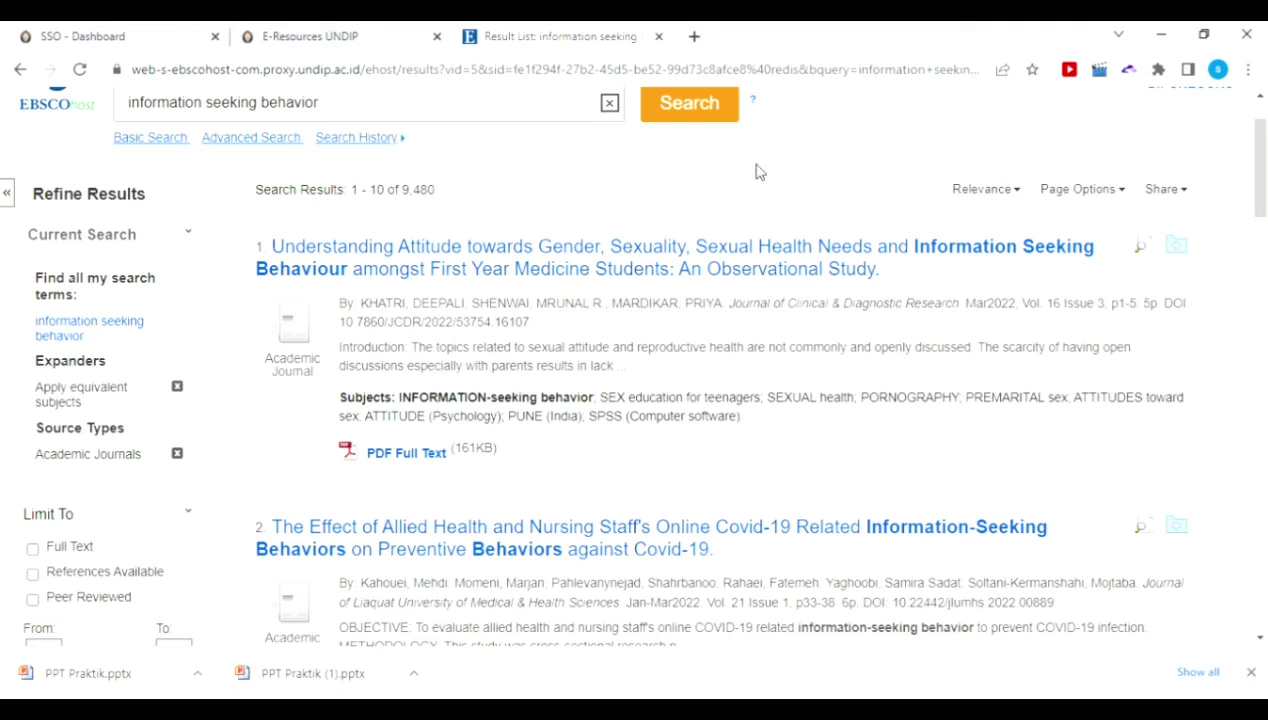
click(279, 140)
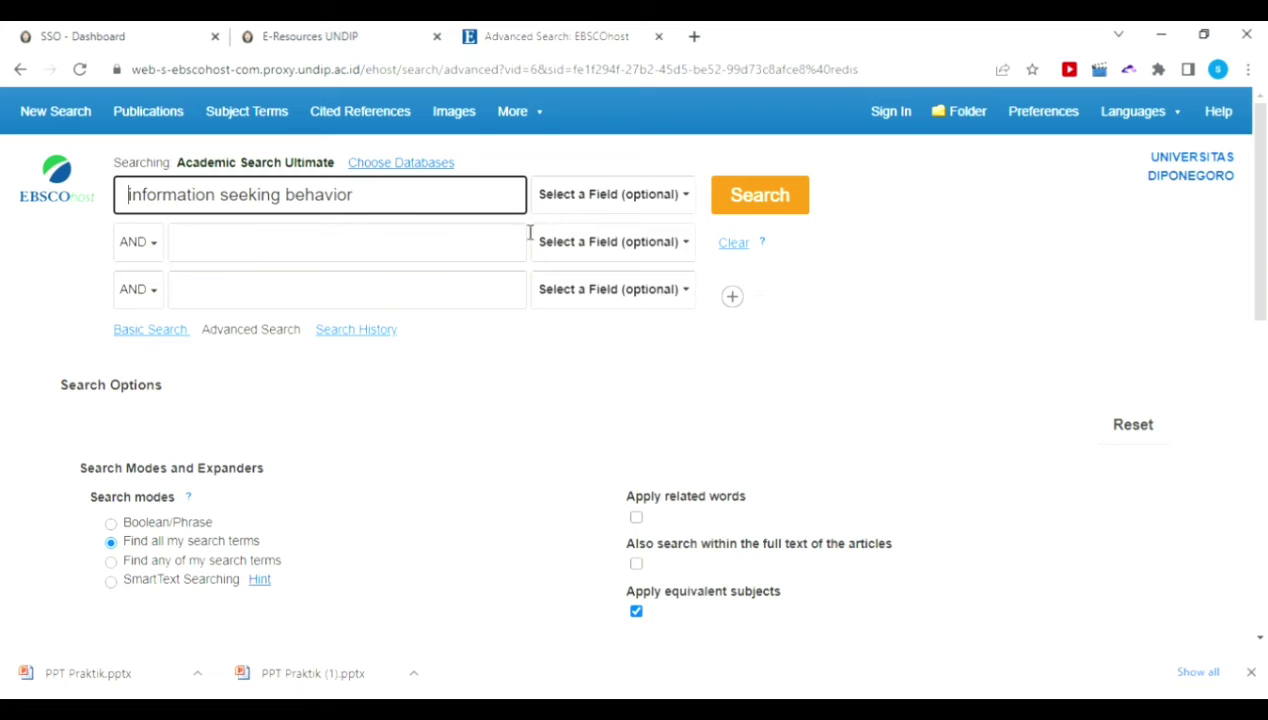
click(617, 190)
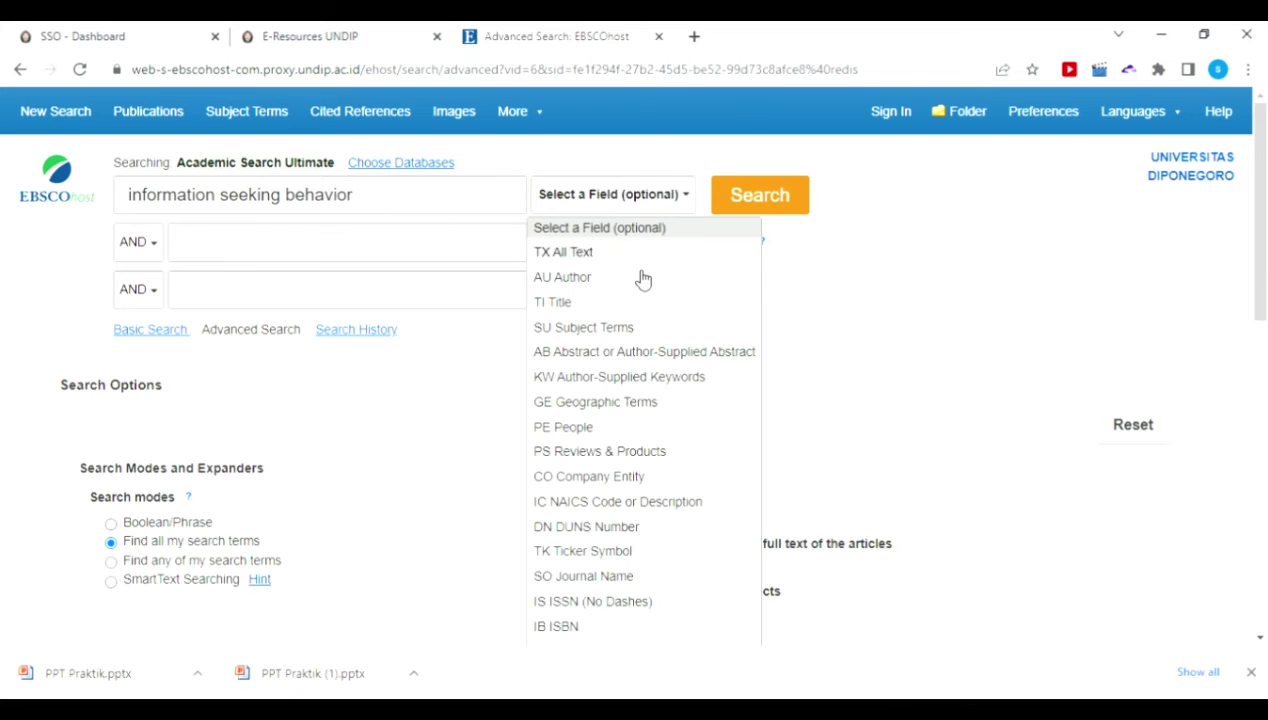
click(643, 327)
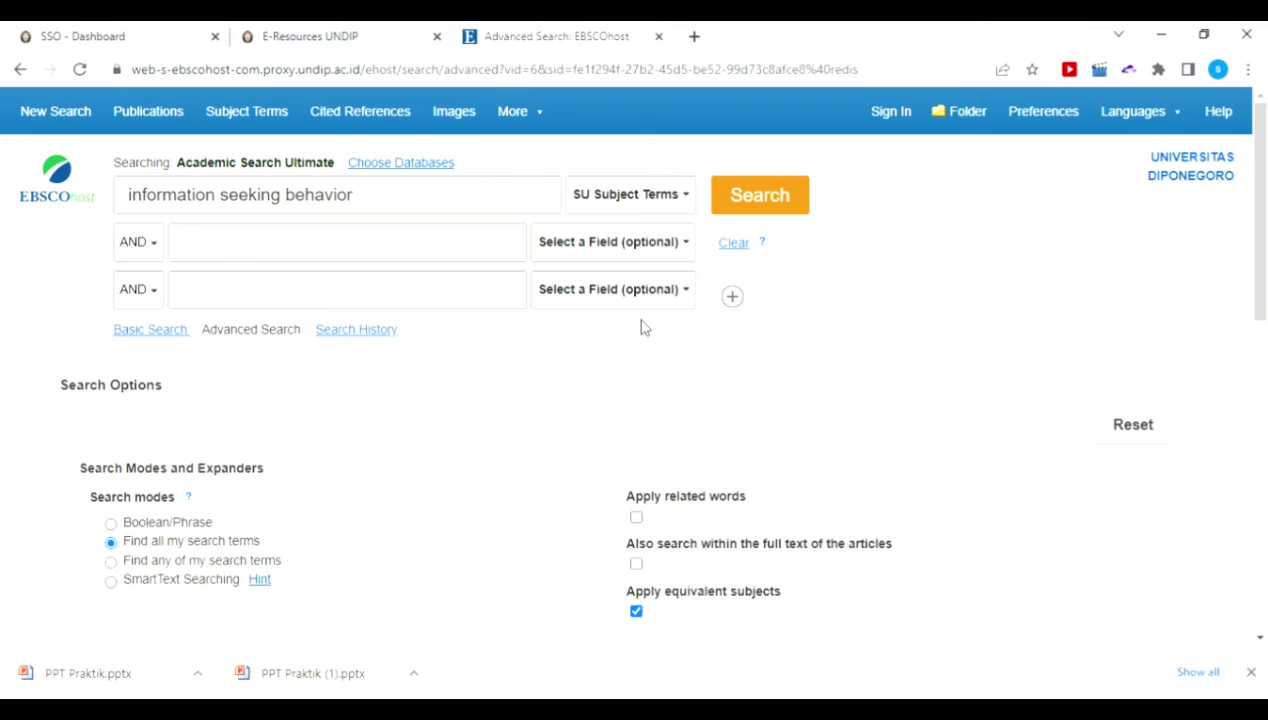
Add "undergraduate students" as a second AND term in the TI Title field and run the search.
click(665, 250)
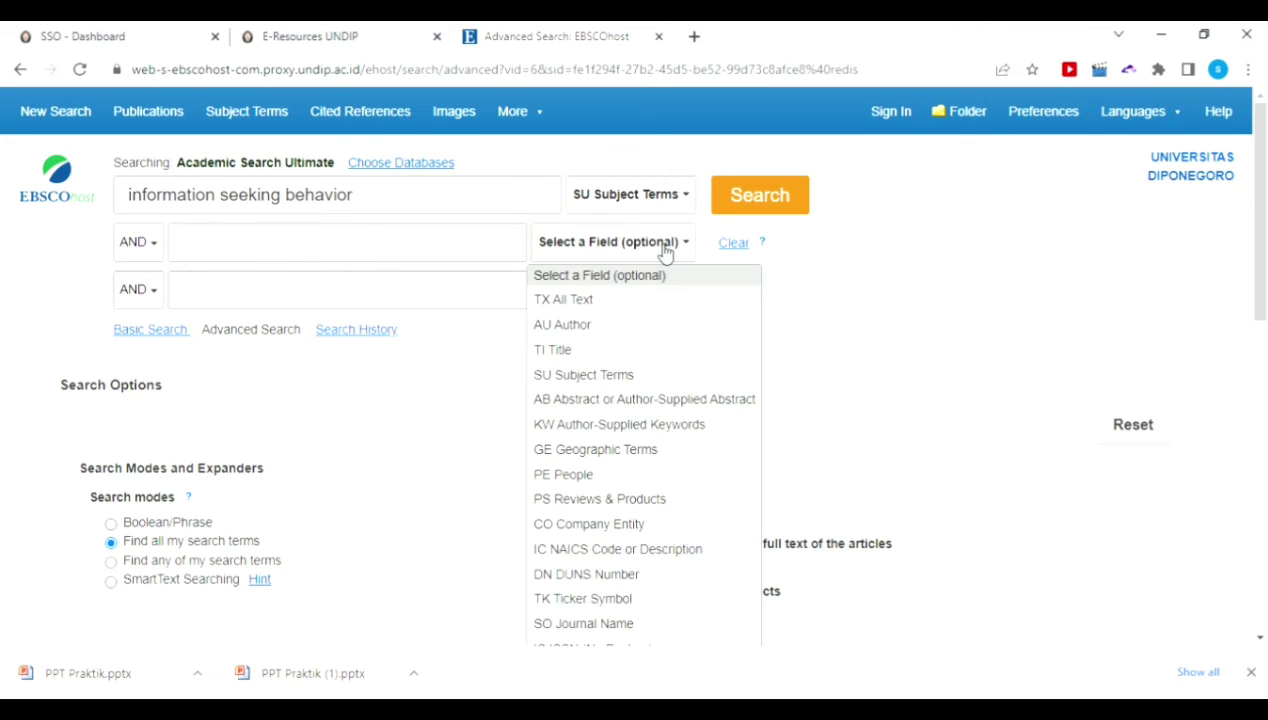
click(648, 356)
click(430, 255)
text(under)
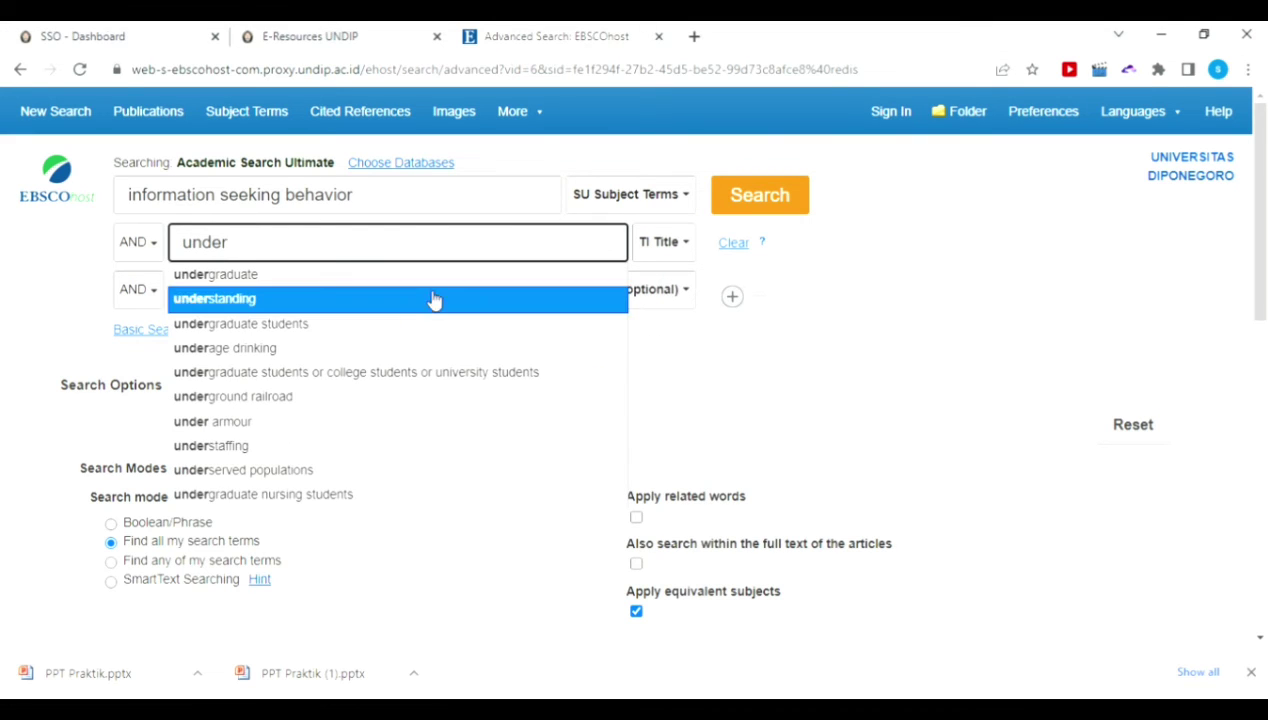
click(437, 331)
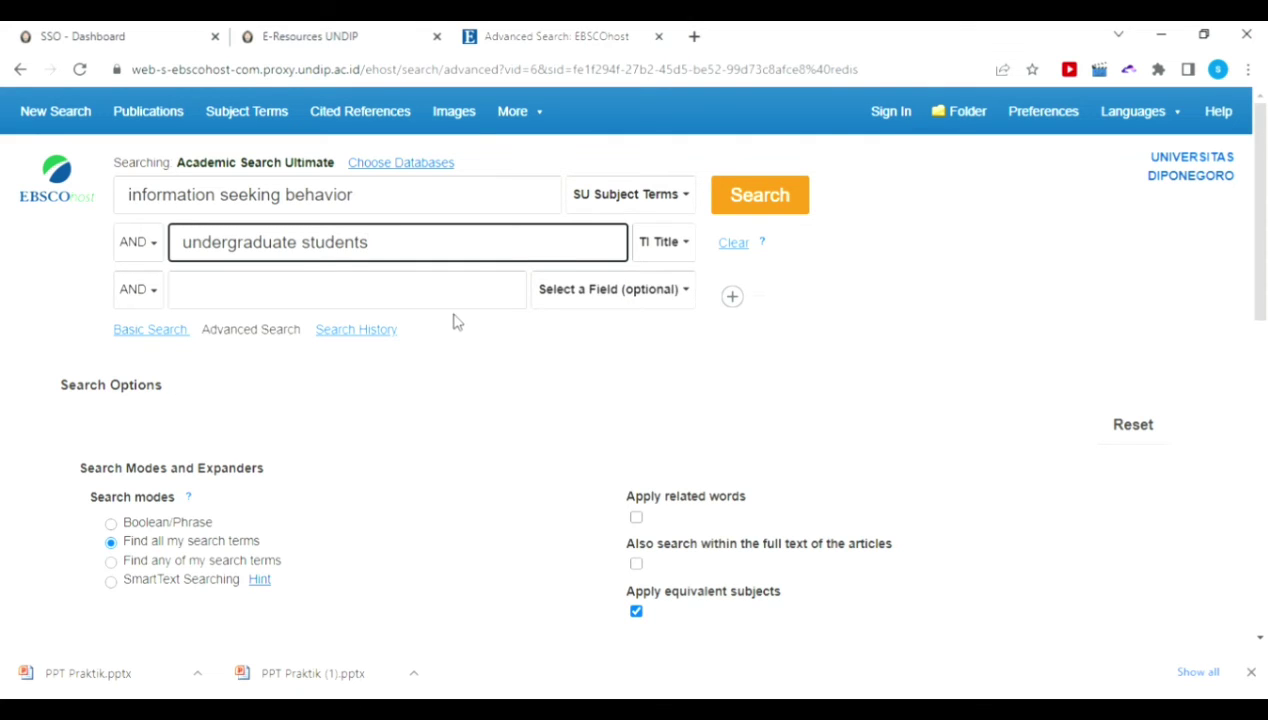
click(771, 190)
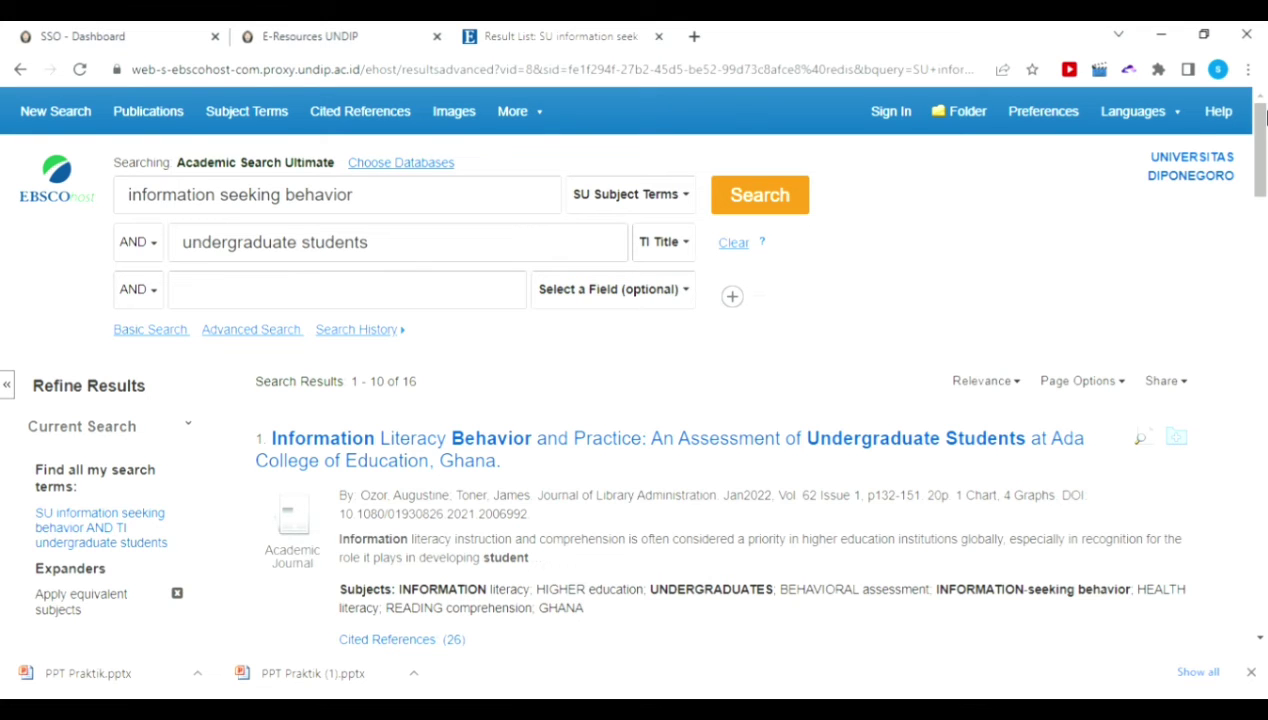
Filter the advanced search results by the Academic Journals source type.
drag(1262, 140, 1264, 231)
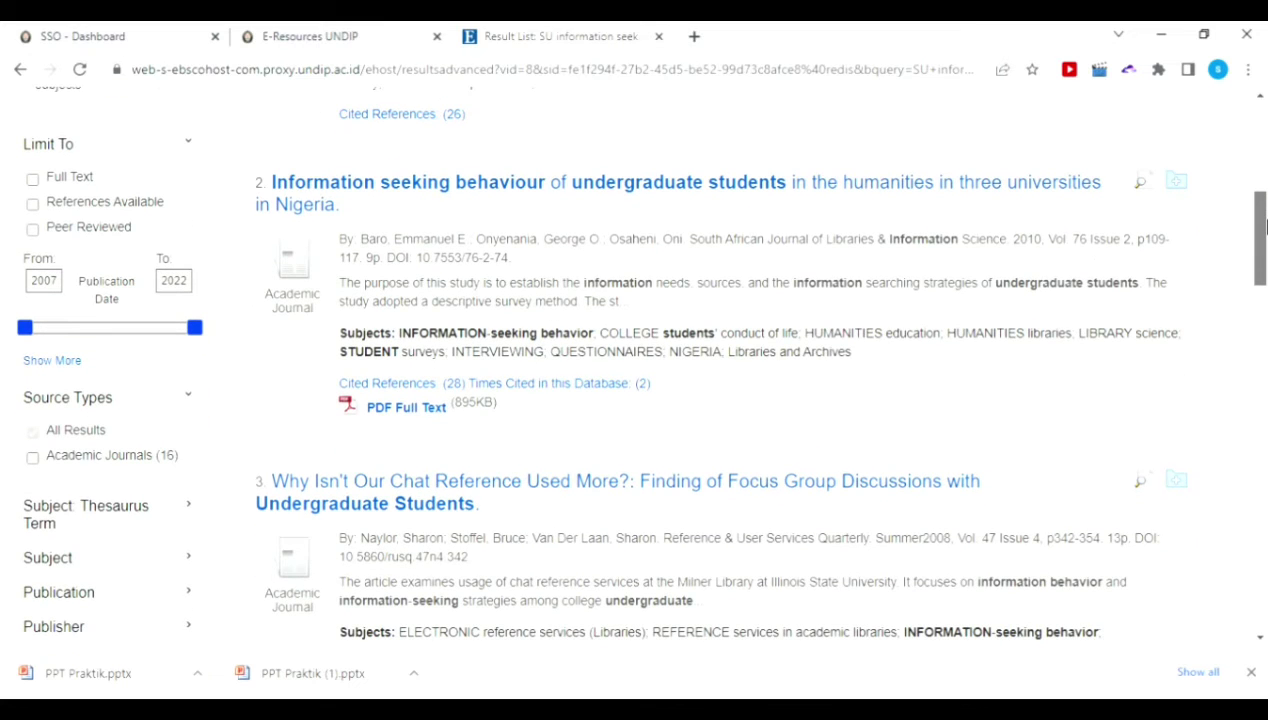
click(32, 457)
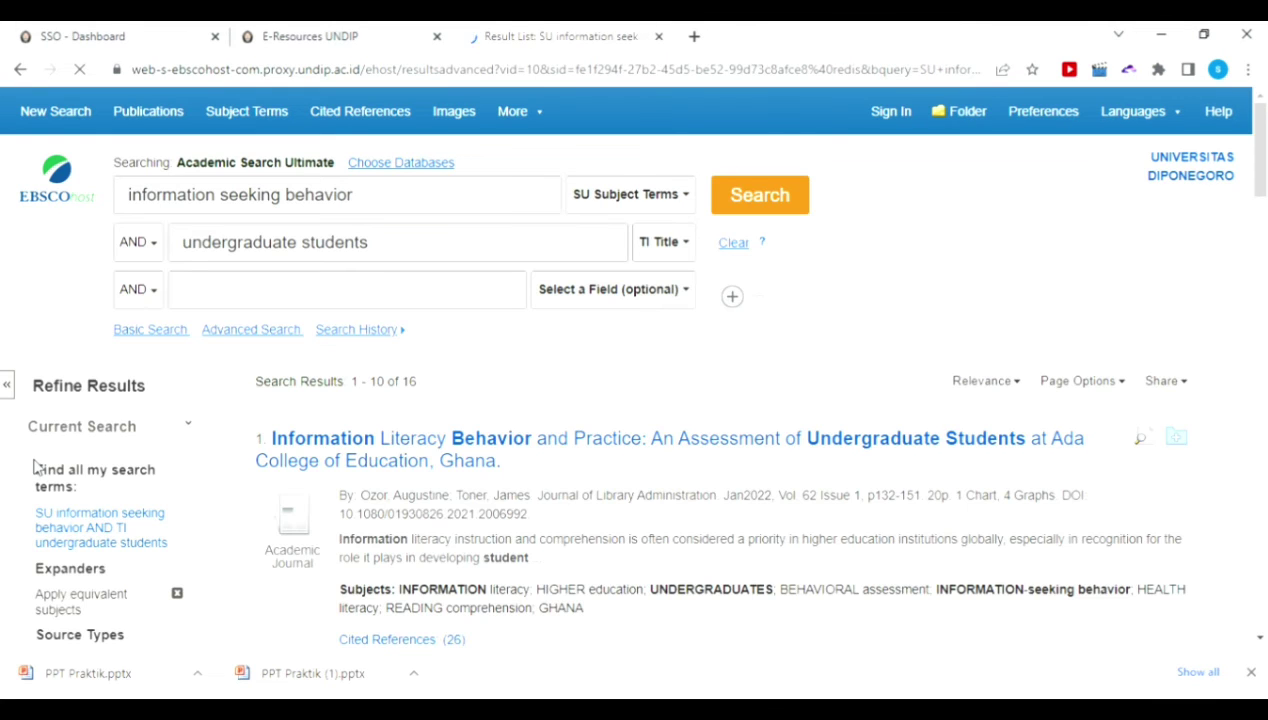
click(1264, 204)
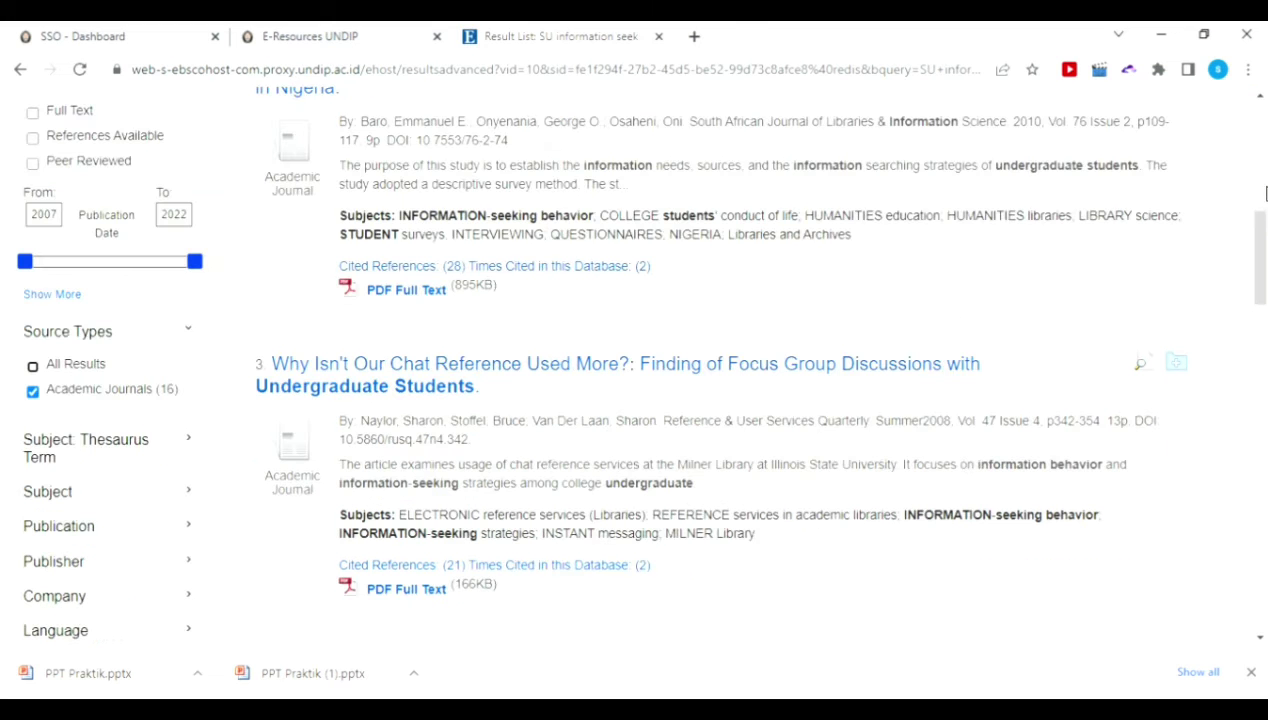
Review the listed articles and change the result format of the list to Detailed.
drag(1262, 220, 1260, 162)
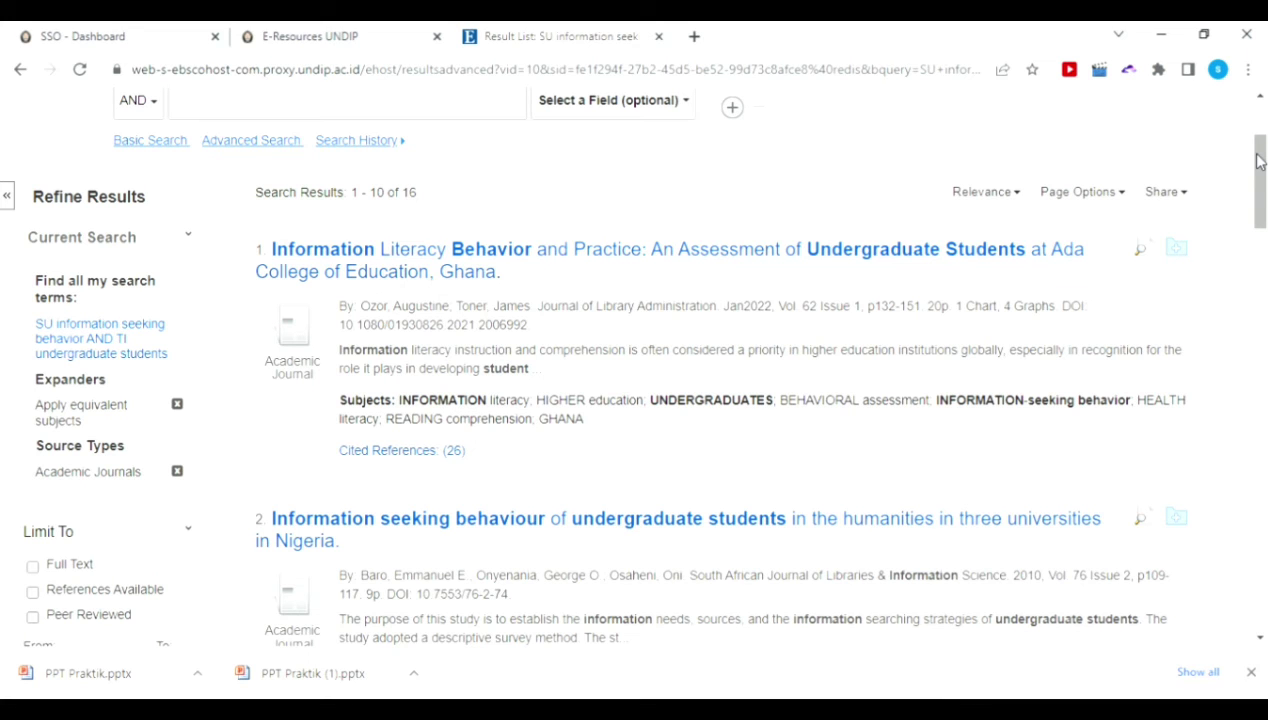
drag(1260, 162, 1265, 208)
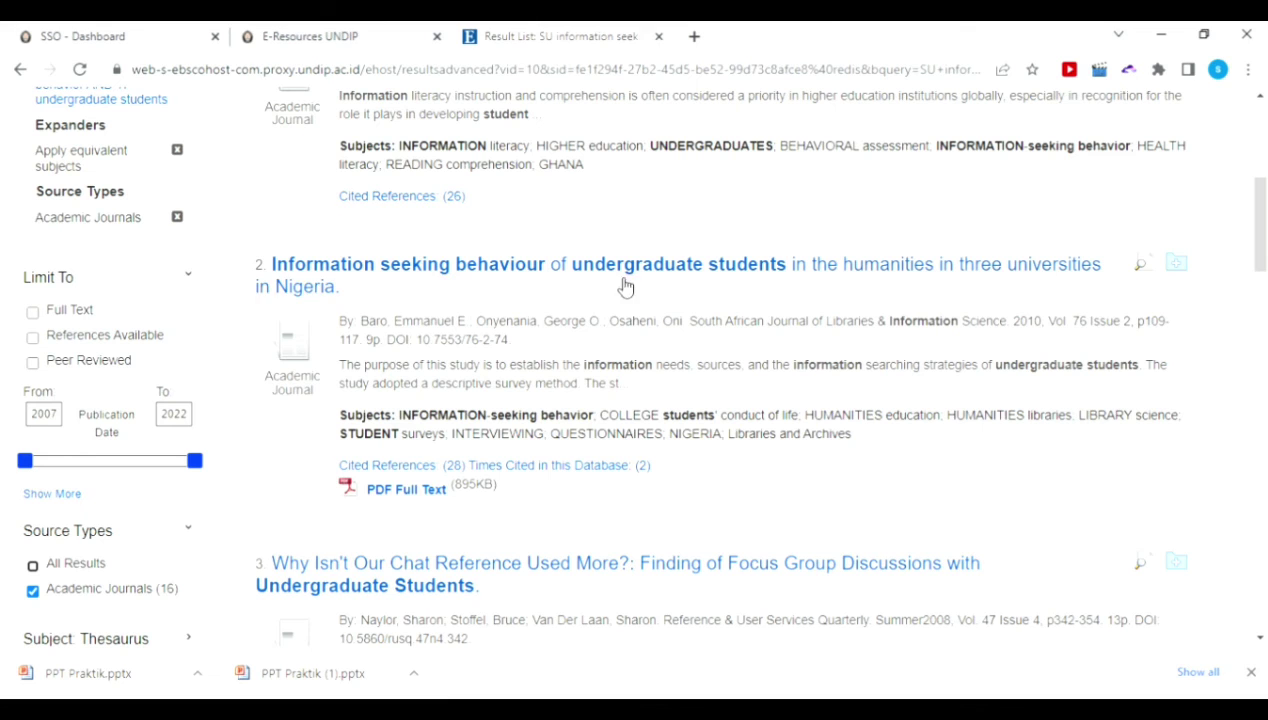
drag(1261, 243, 1265, 277)
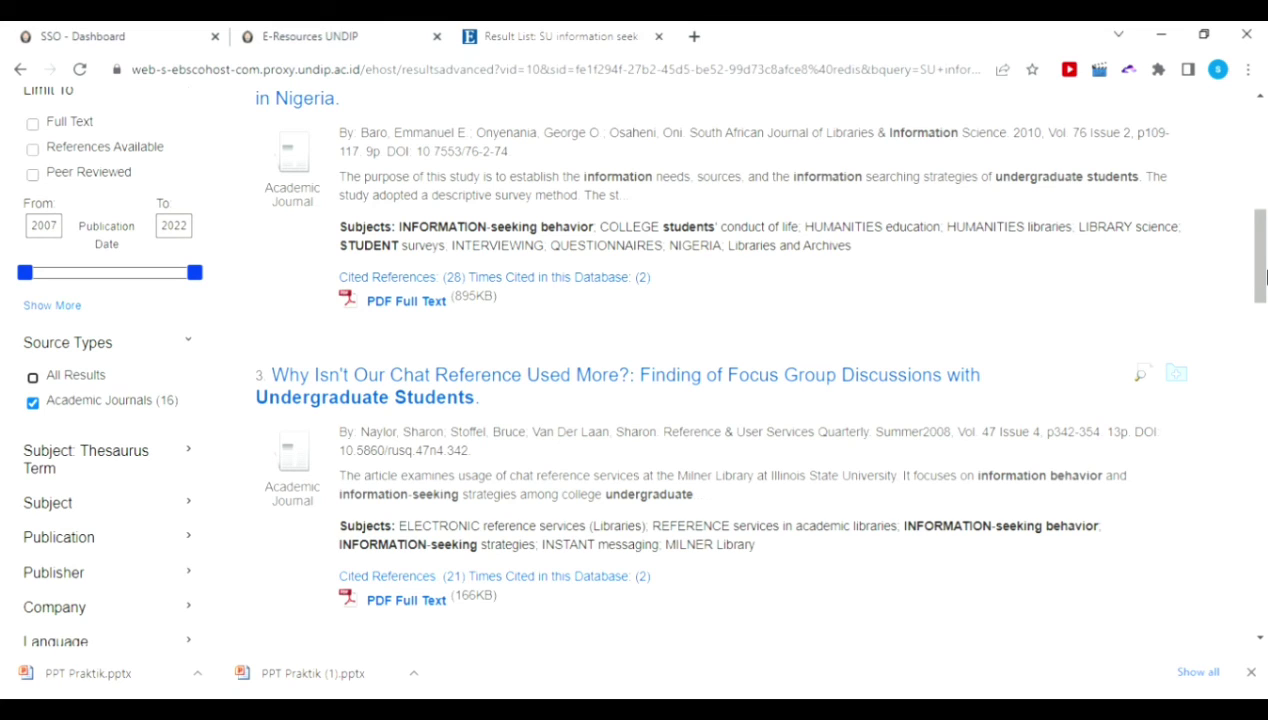
drag(1262, 277, 1254, 150)
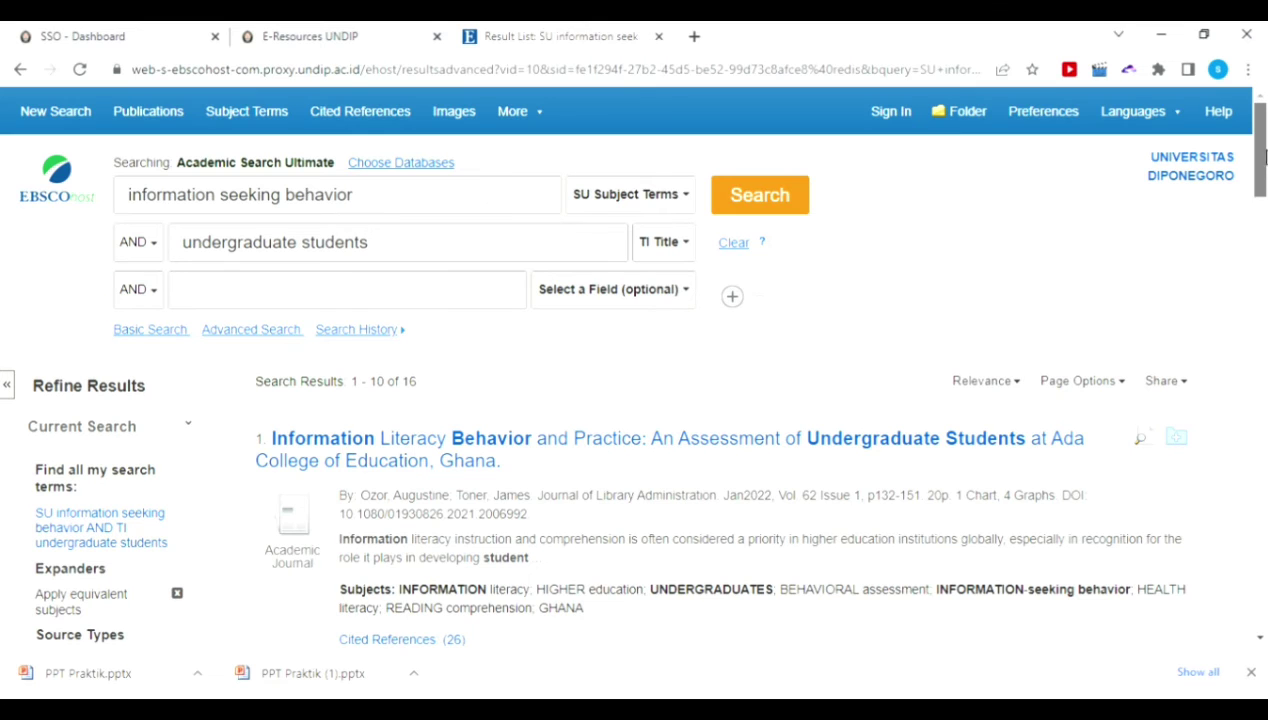
click(1090, 388)
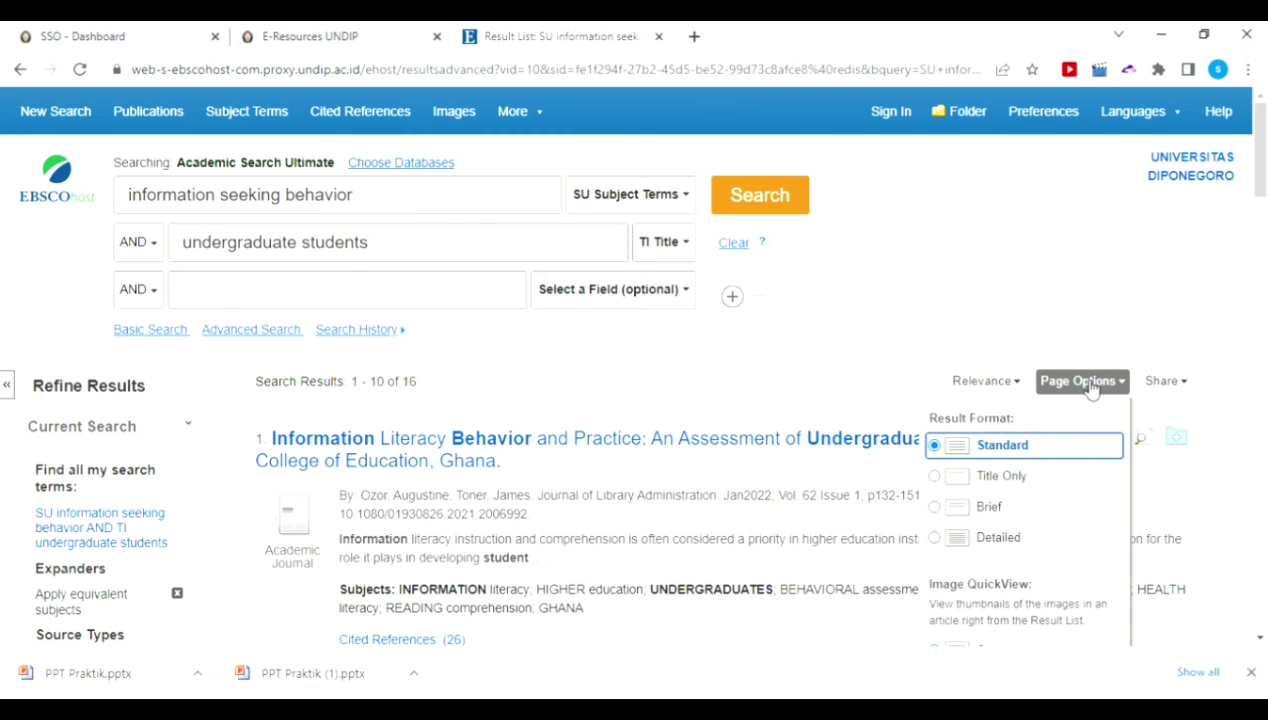
drag(1264, 180, 1264, 219)
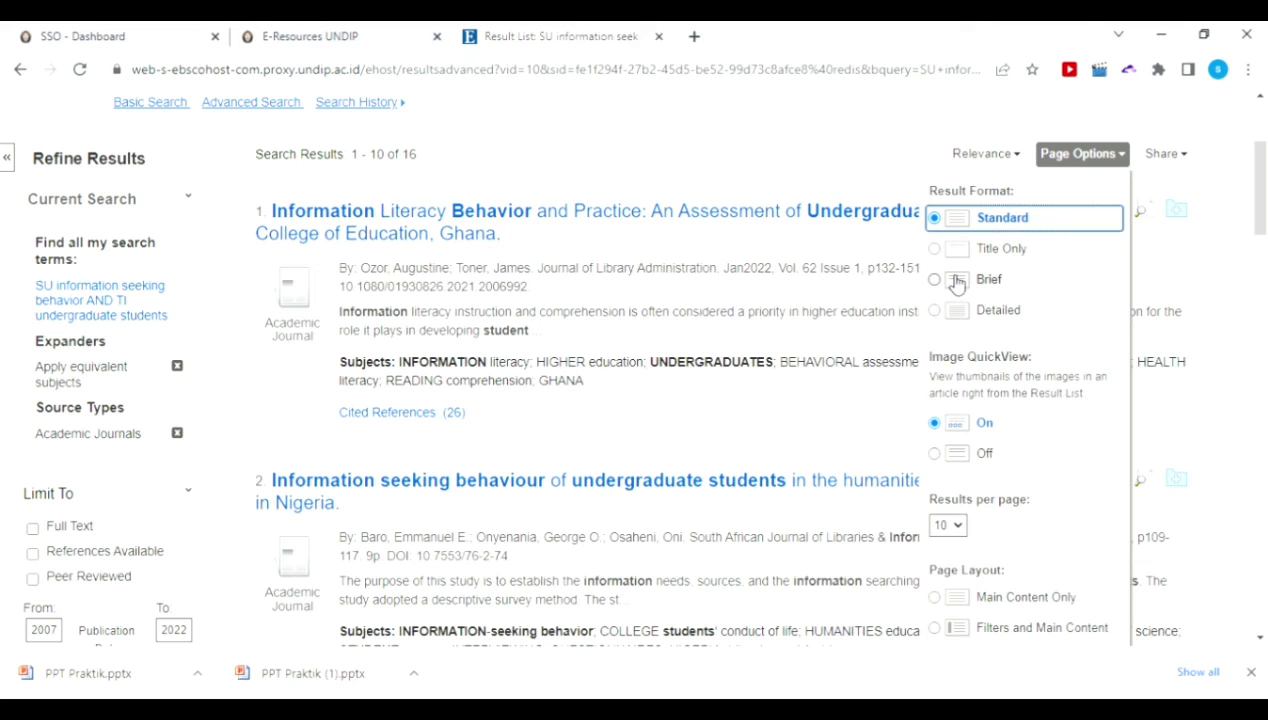
click(947, 318)
drag(1264, 208, 1264, 249)
click(964, 489)
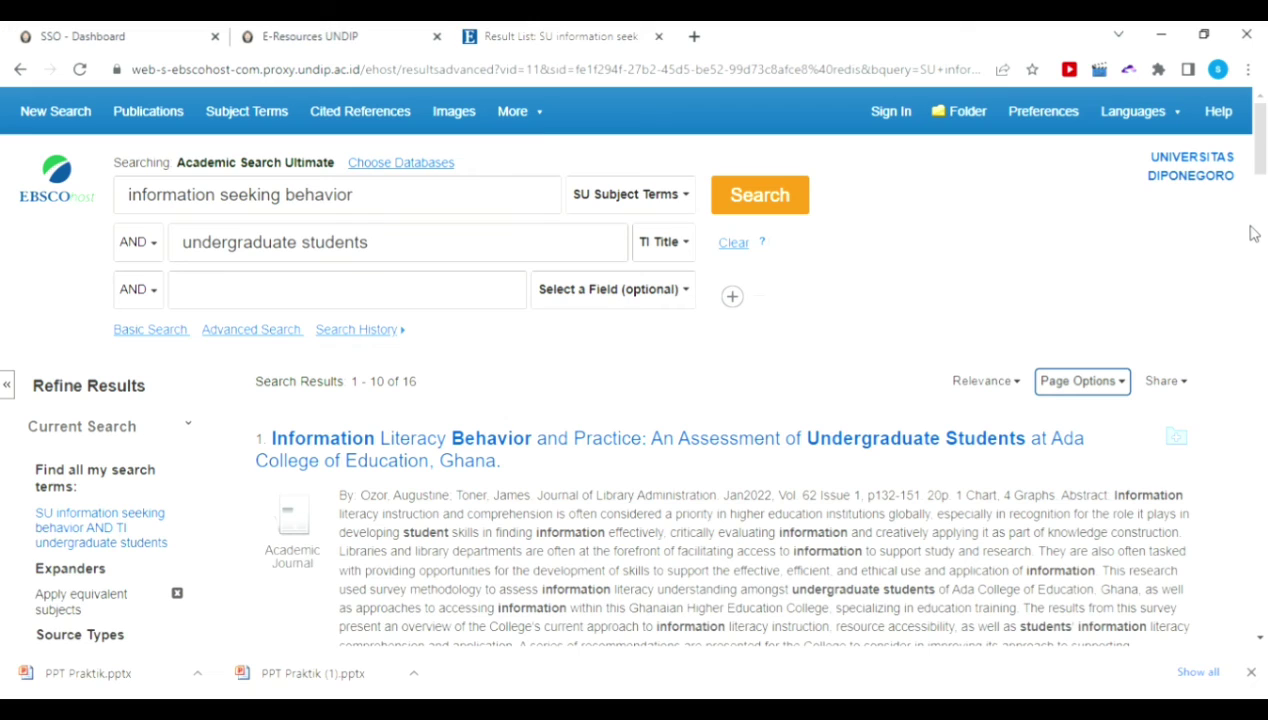
Open the second result, on undergraduates' information seeking behaviour in the humanities in three Nigerian universities, and view its PDF full text.
drag(1265, 158, 1265, 253)
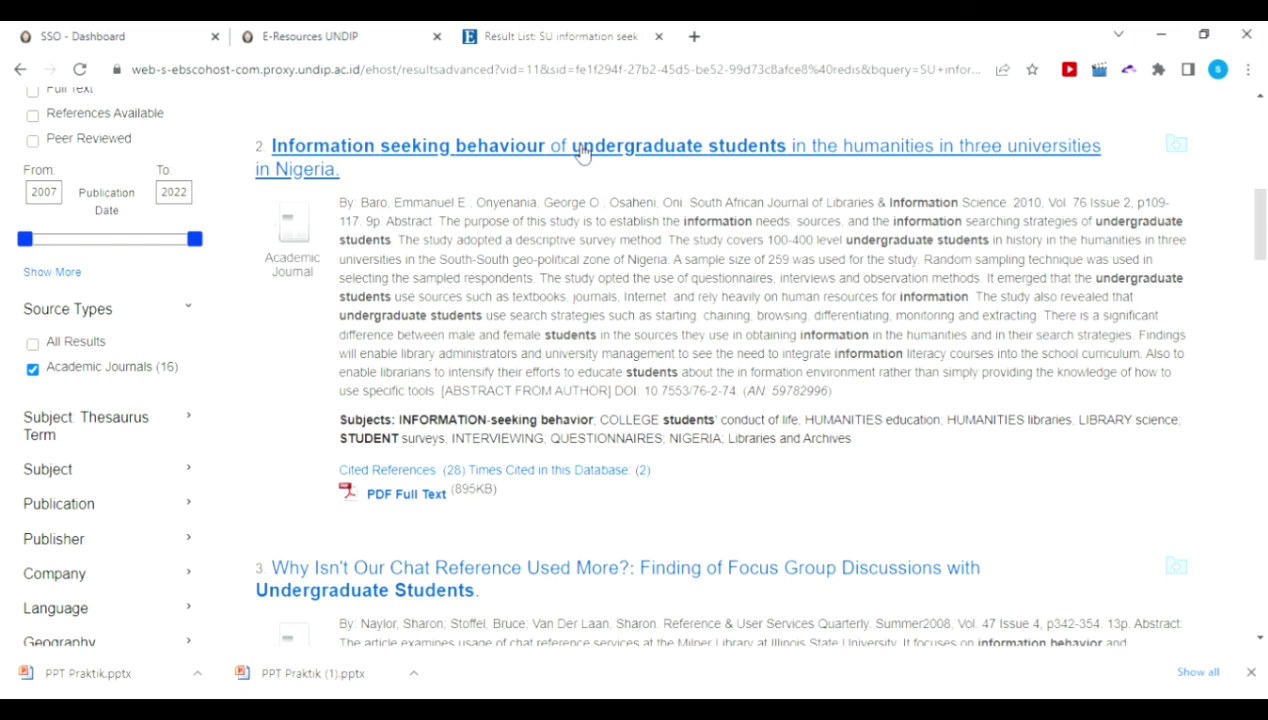
click(584, 151)
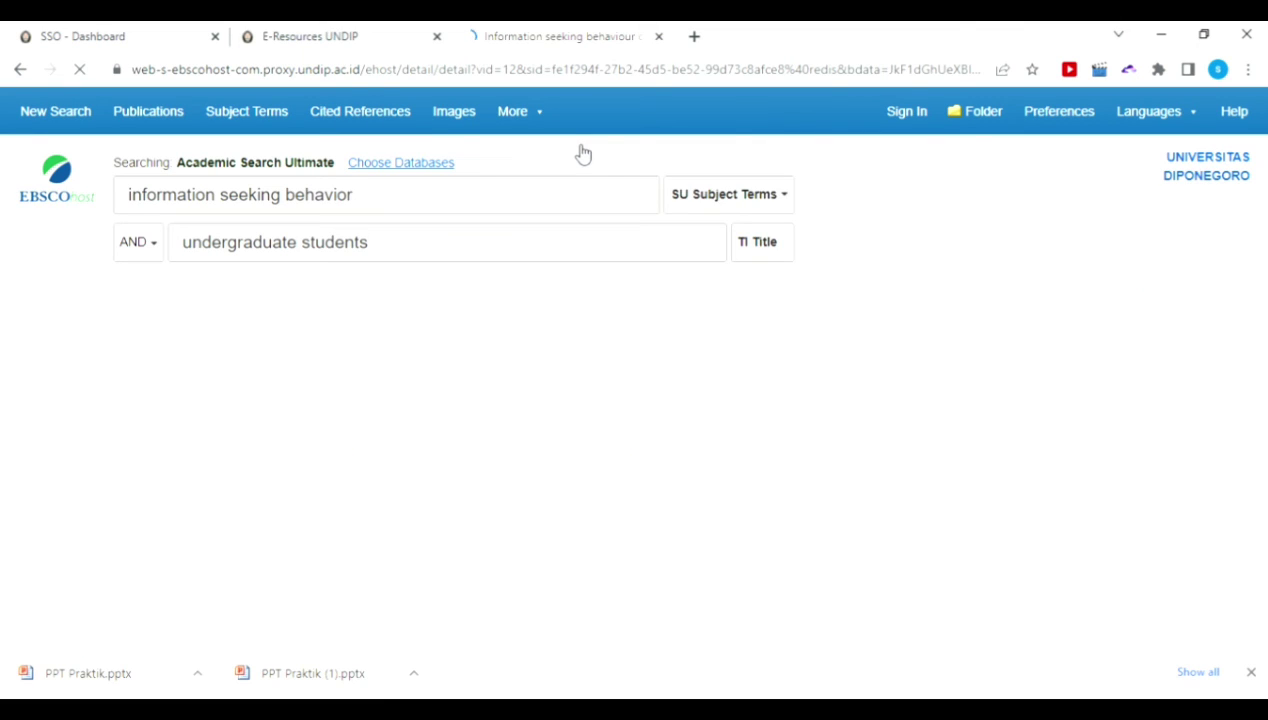
drag(1265, 178, 1265, 251)
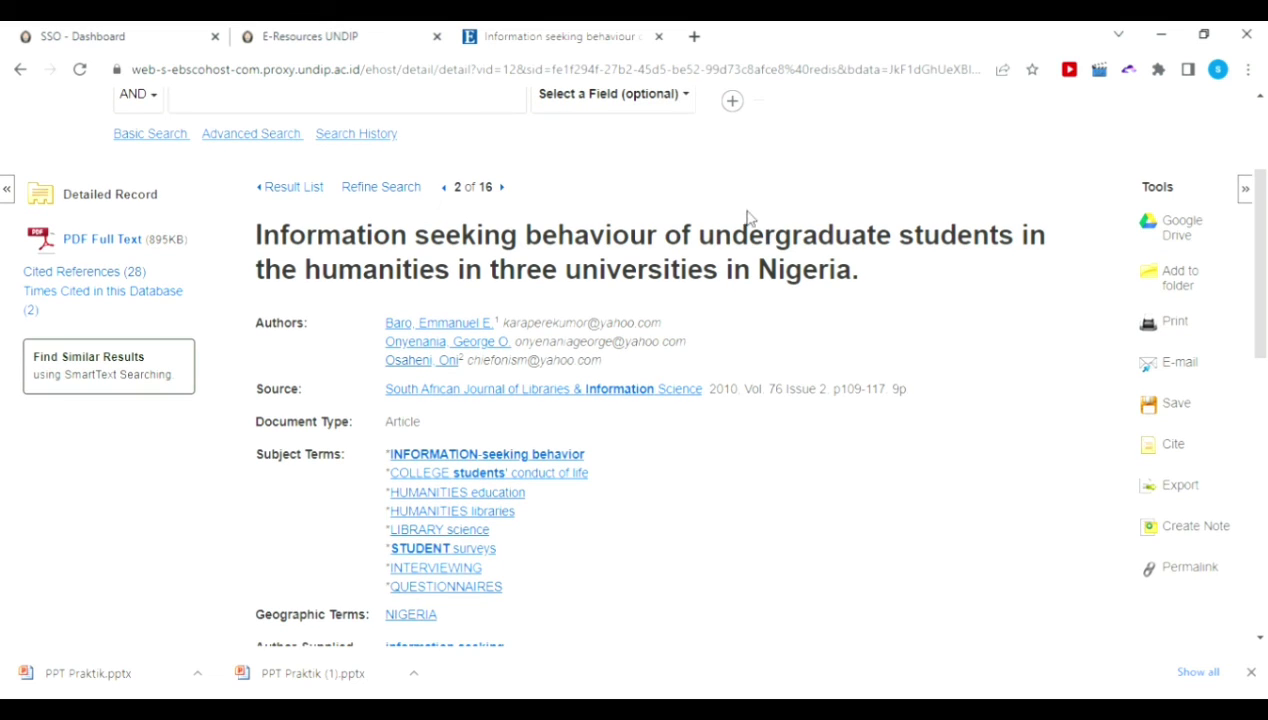
click(100, 243)
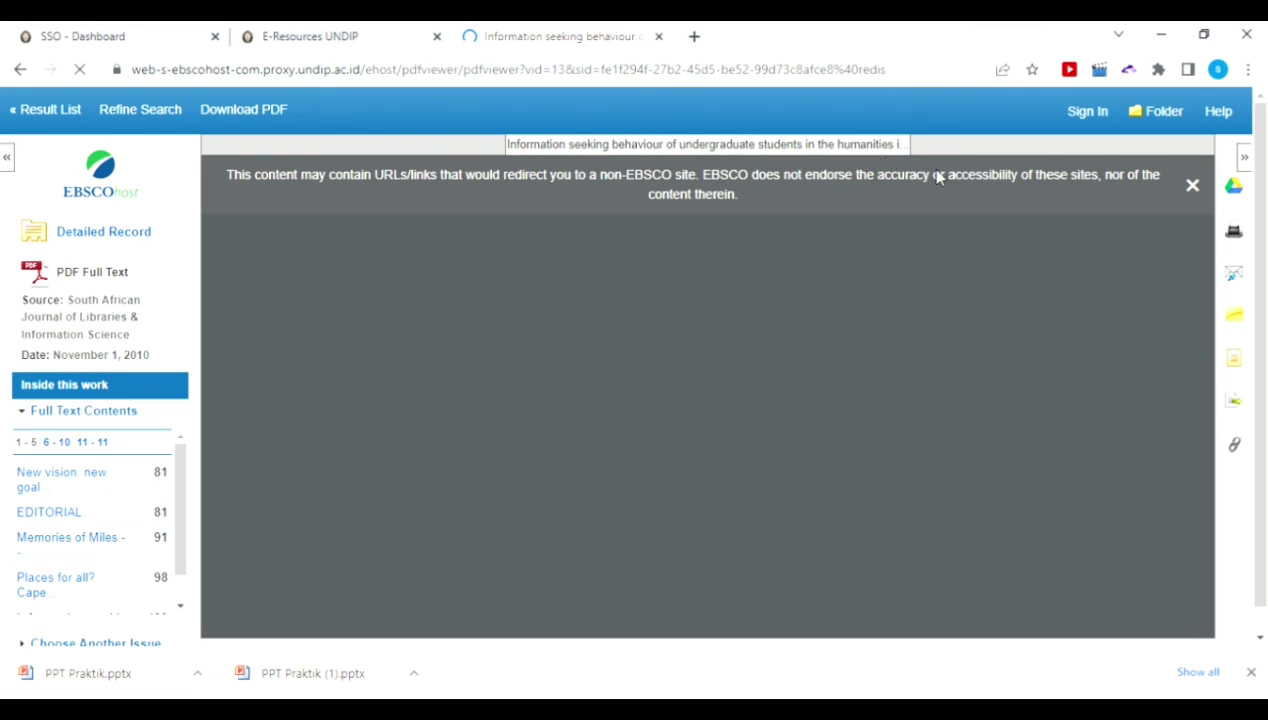
drag(1265, 133, 1265, 164)
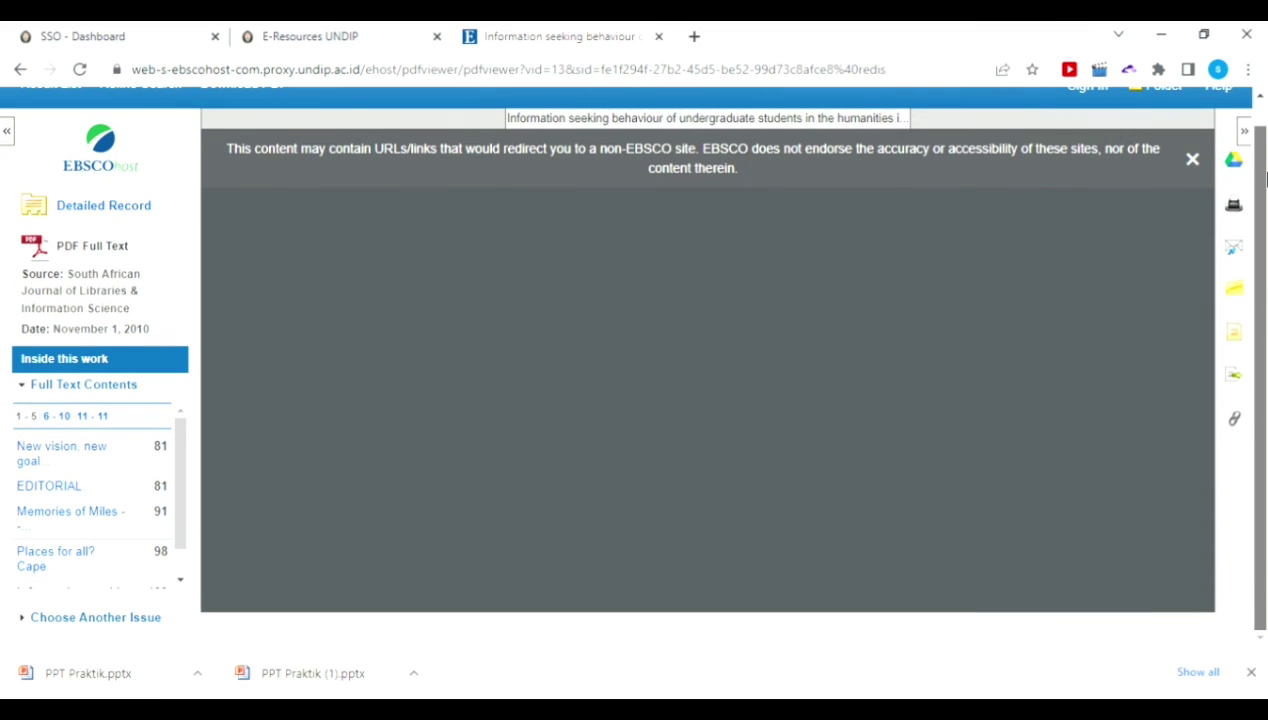